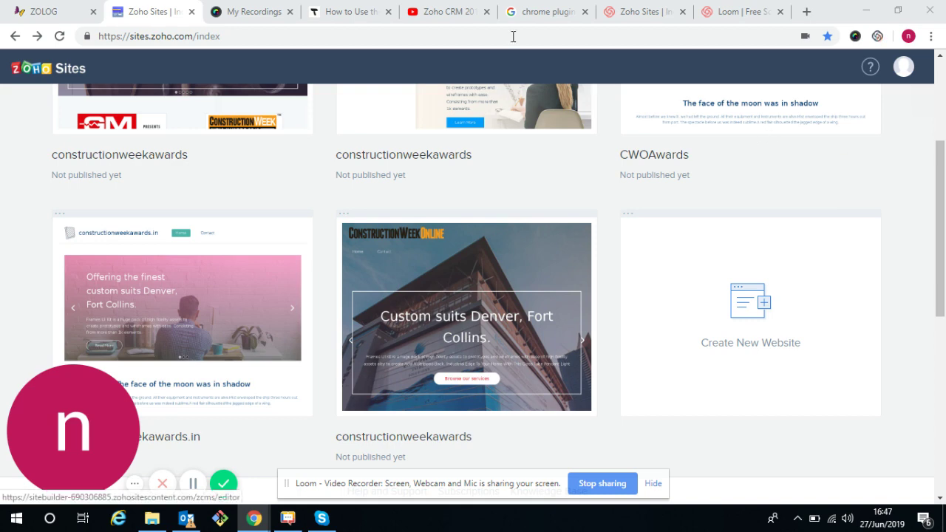
# Return from the account menu to the list of my websites.
pyautogui.click(905, 69)
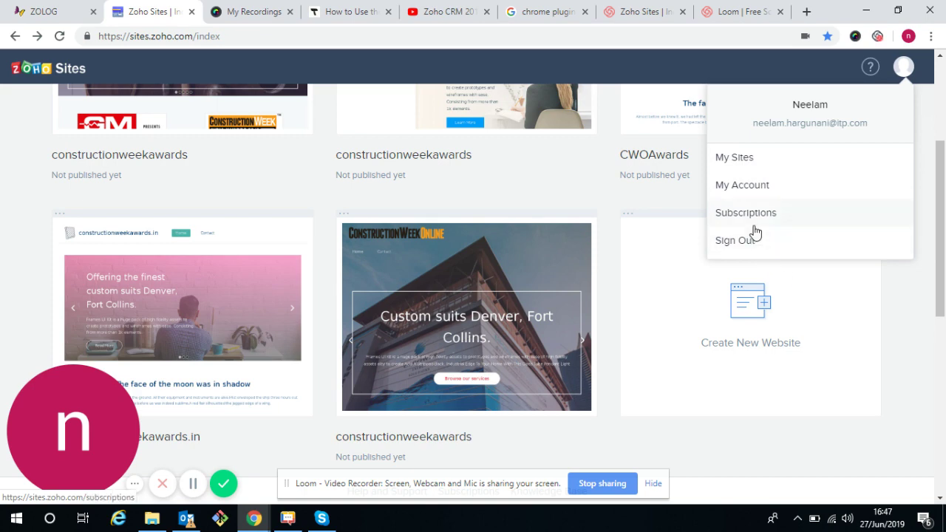
pyautogui.click(749, 165)
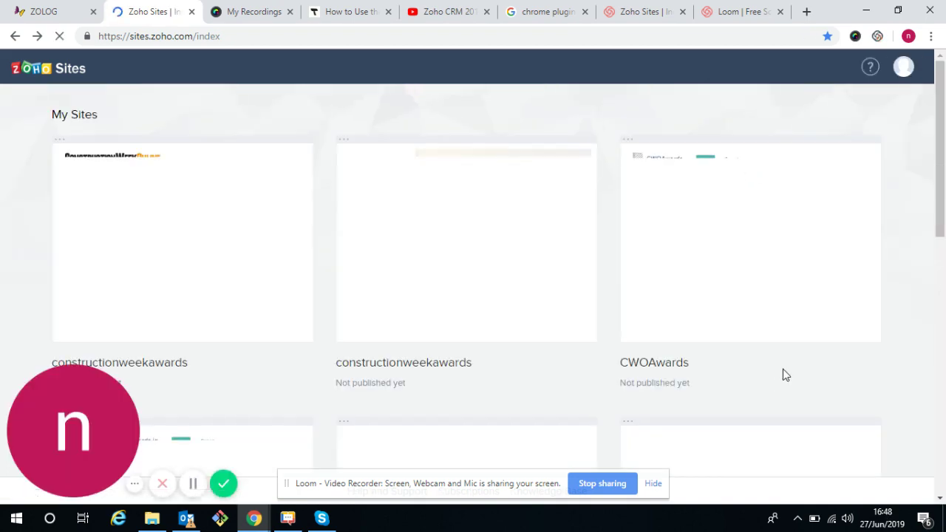
pyautogui.scroll(-4, 791, 374)
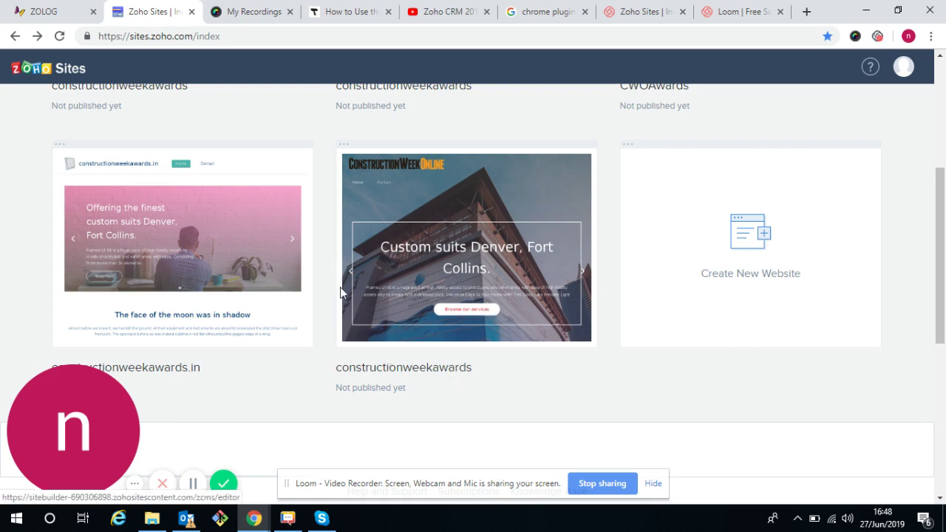
pyautogui.scroll(4, 340, 287)
pyautogui.scroll(-4, 443, 382)
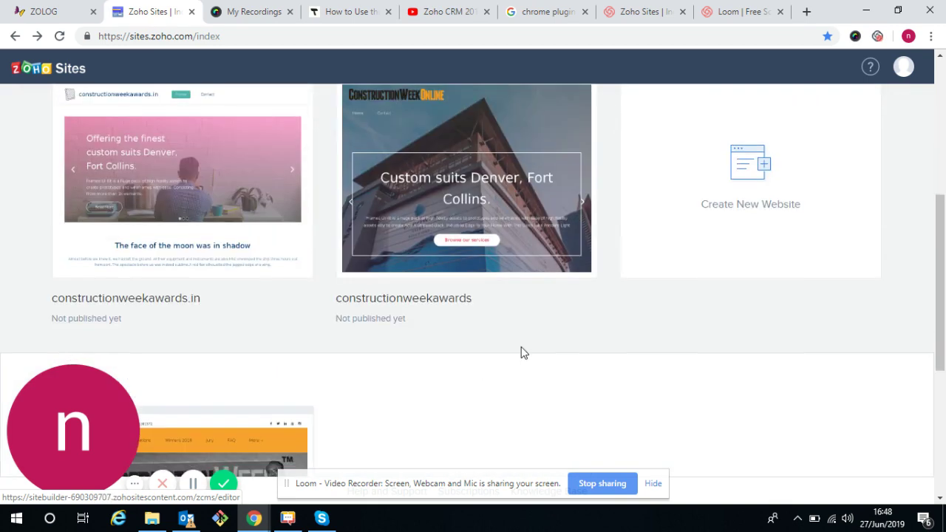
# Start a new website named mtawards and continue to template selection.
pyautogui.click(758, 169)
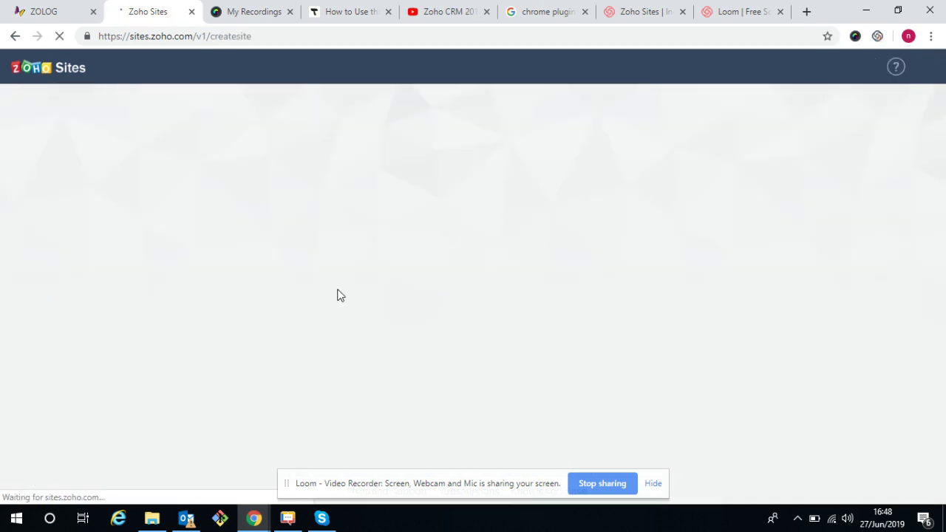
pyautogui.click(311, 221)
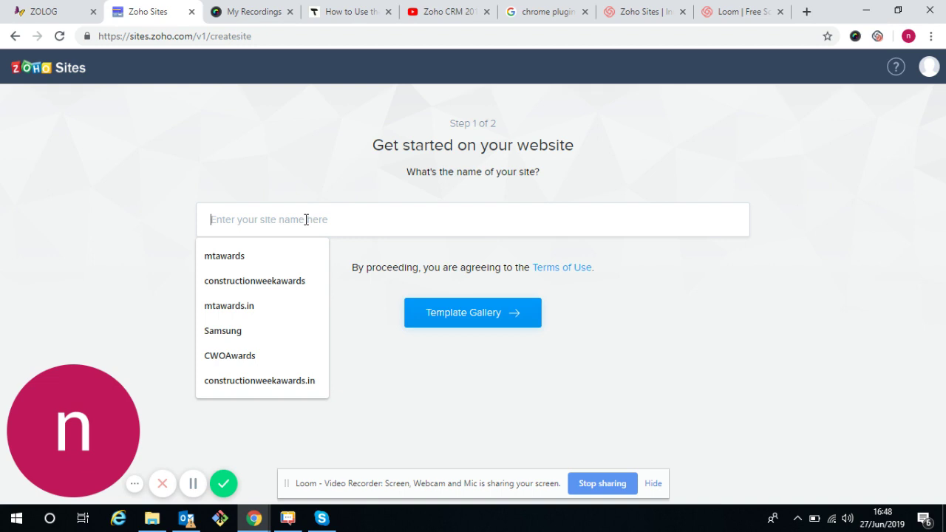
pyautogui.click(240, 255)
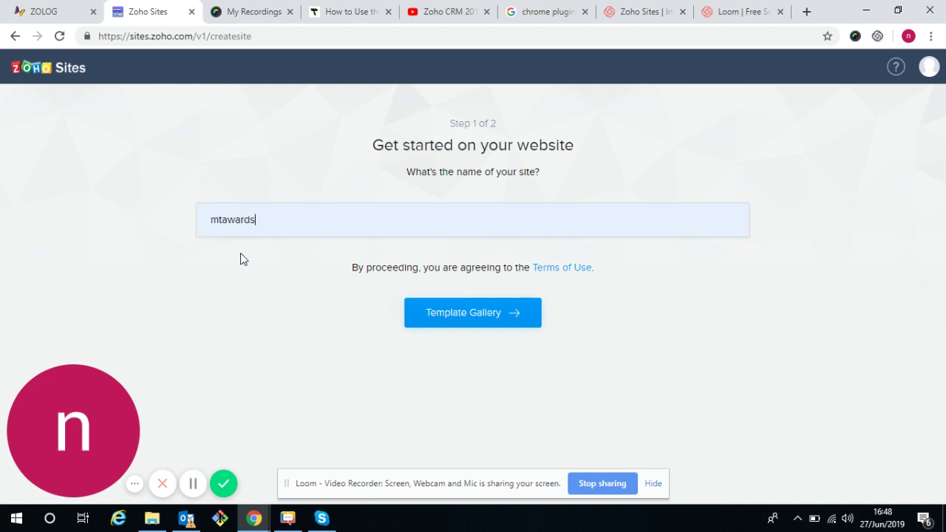
pyautogui.click(453, 314)
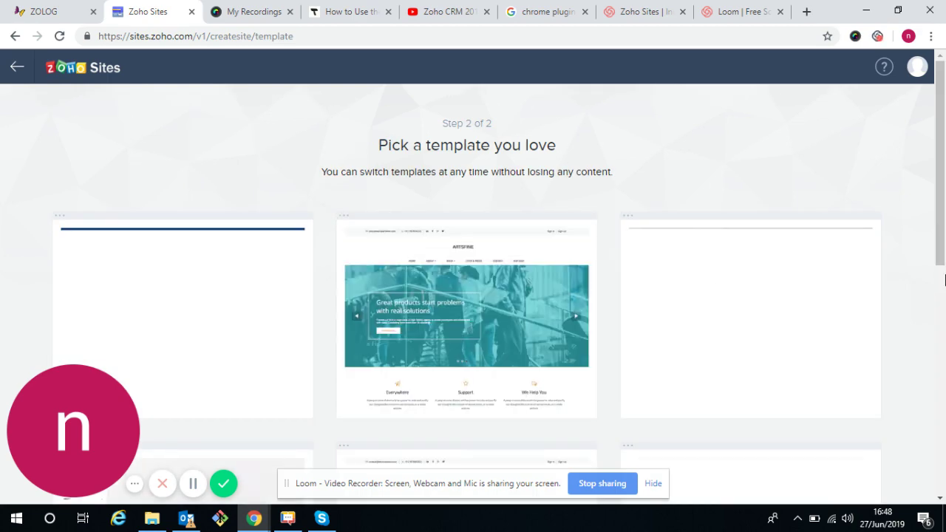
# Build the site from the tools-themed 'Custom suits Denver' template.
pyautogui.scroll(-6, 938, 288)
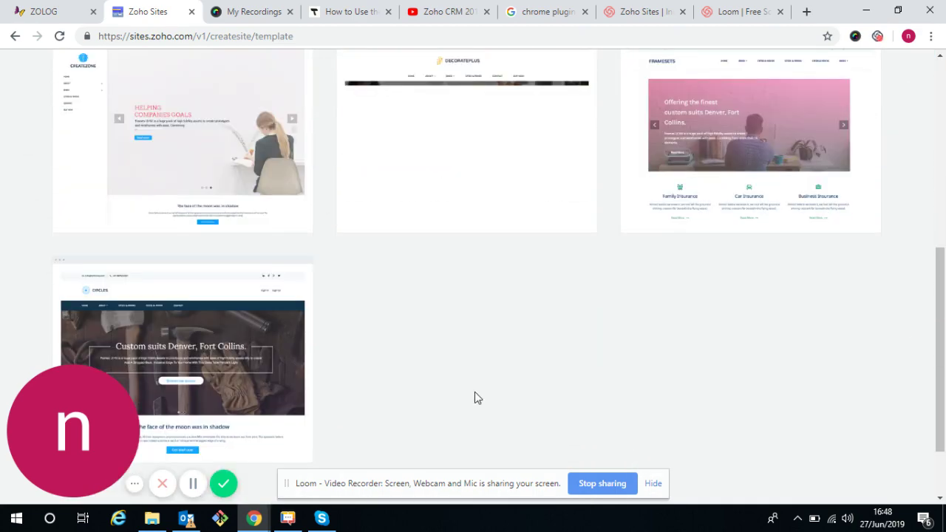
pyautogui.scroll(3, 332, 400)
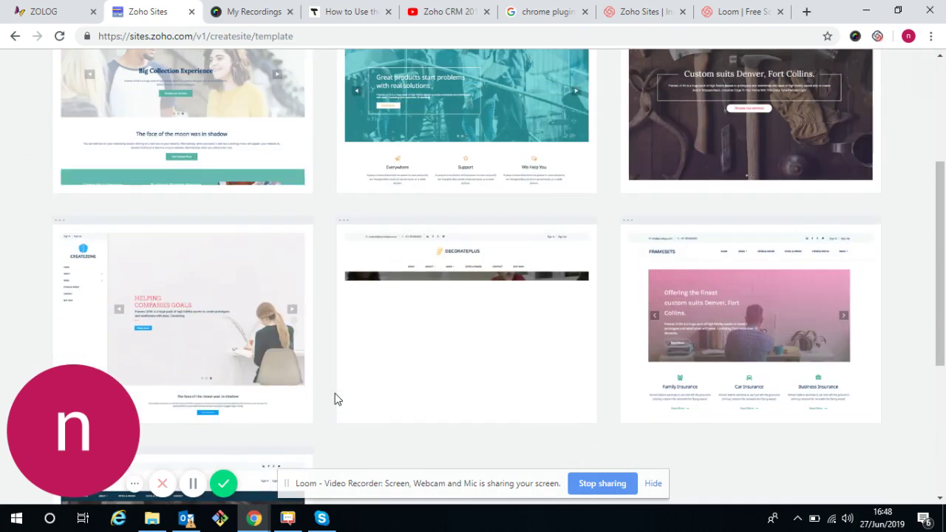
pyautogui.scroll(2, 625, 339)
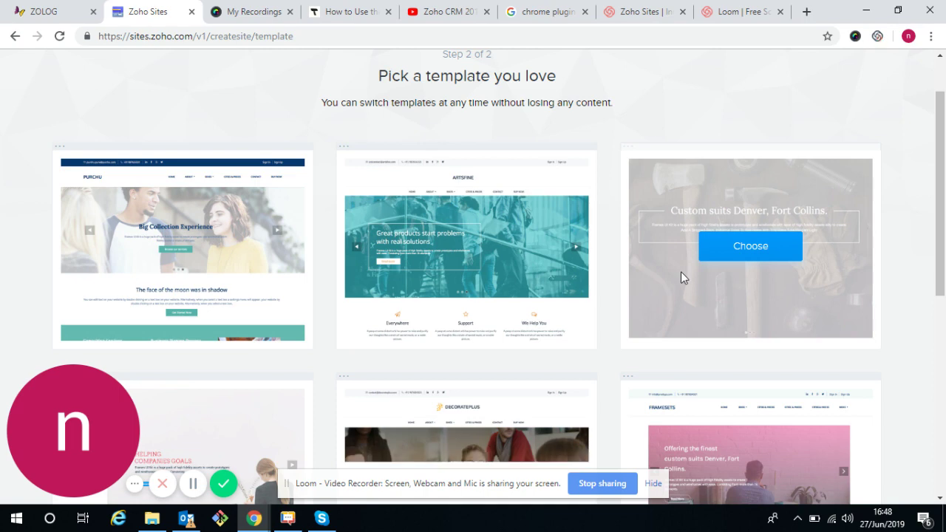
pyautogui.click(728, 250)
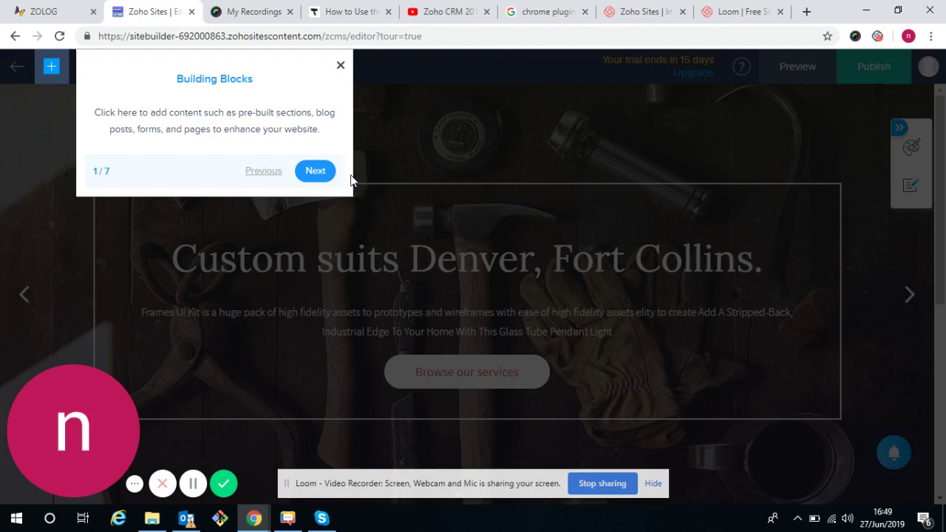
# Step through the editor tour from Add Section to Publish and end it.
pyautogui.click(315, 172)
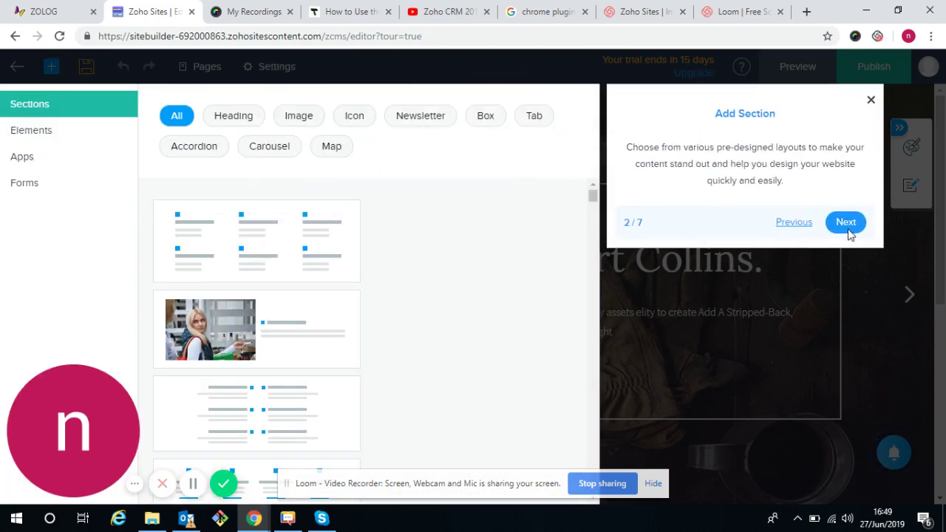
pyautogui.click(849, 234)
pyautogui.click(702, 225)
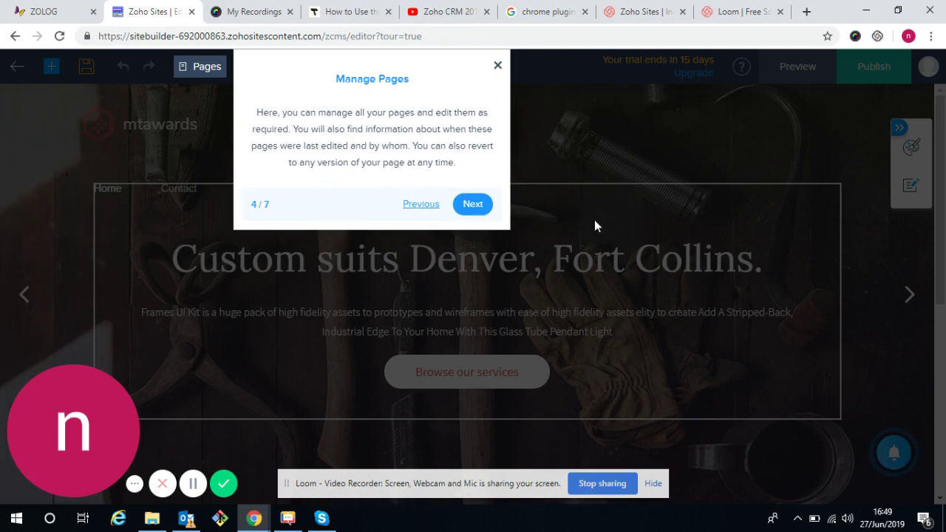
pyautogui.click(473, 207)
pyautogui.click(553, 173)
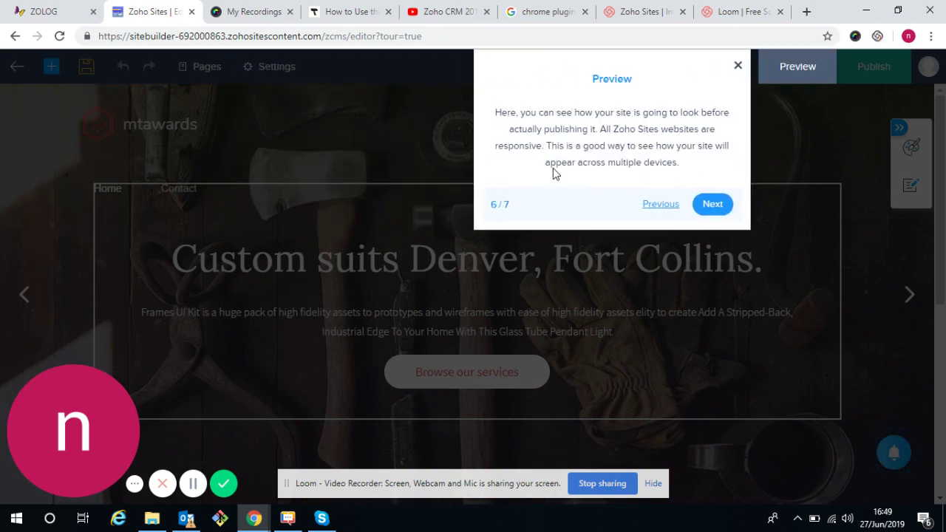
pyautogui.click(714, 205)
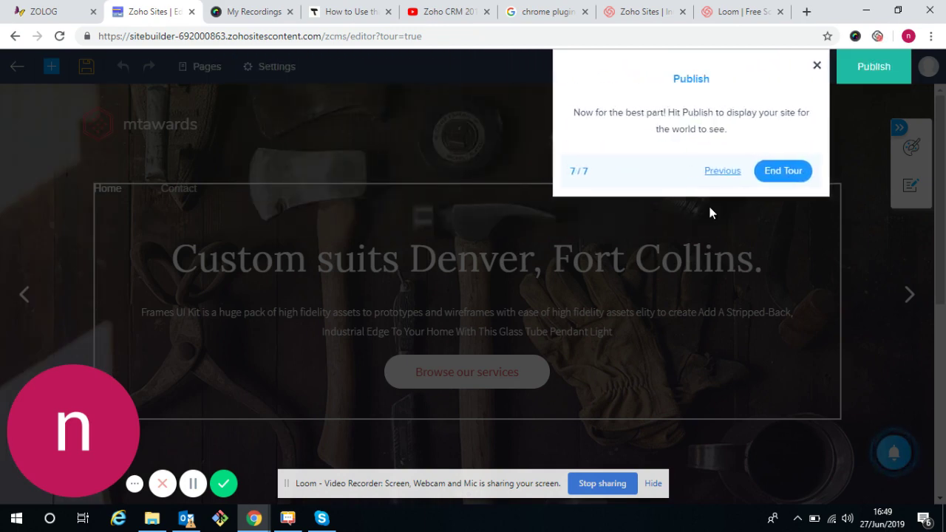
pyautogui.click(782, 172)
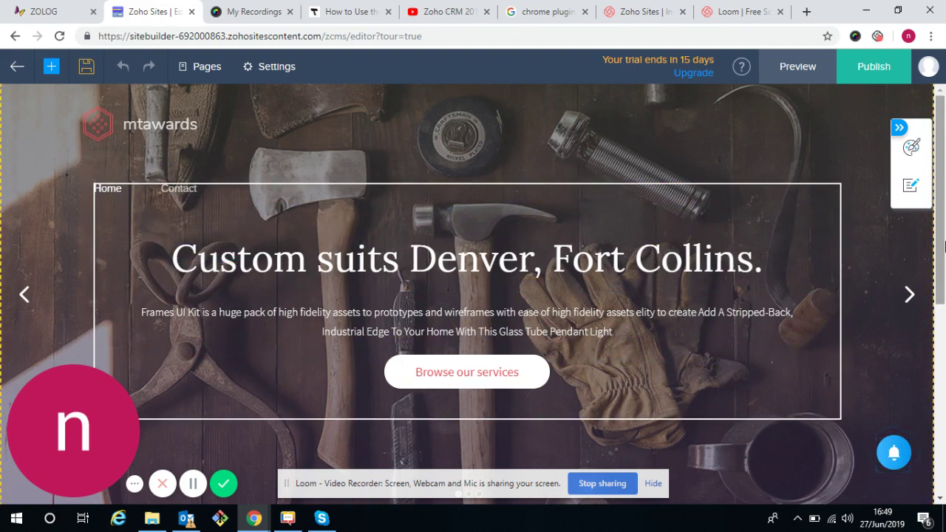
# View the Pages list with files, Home and Contact, then return to the builder.
pyautogui.moveTo(939, 259); pyautogui.dragTo(945, 299)
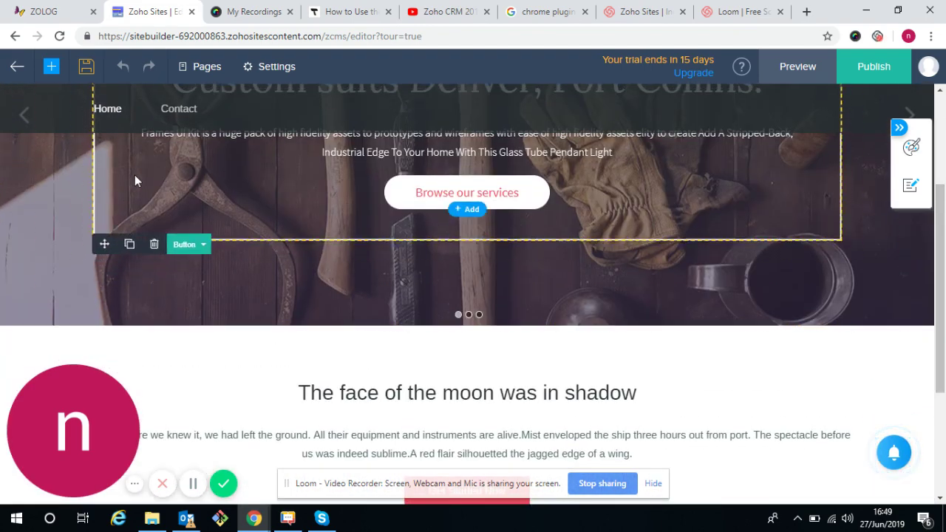
pyautogui.click(196, 73)
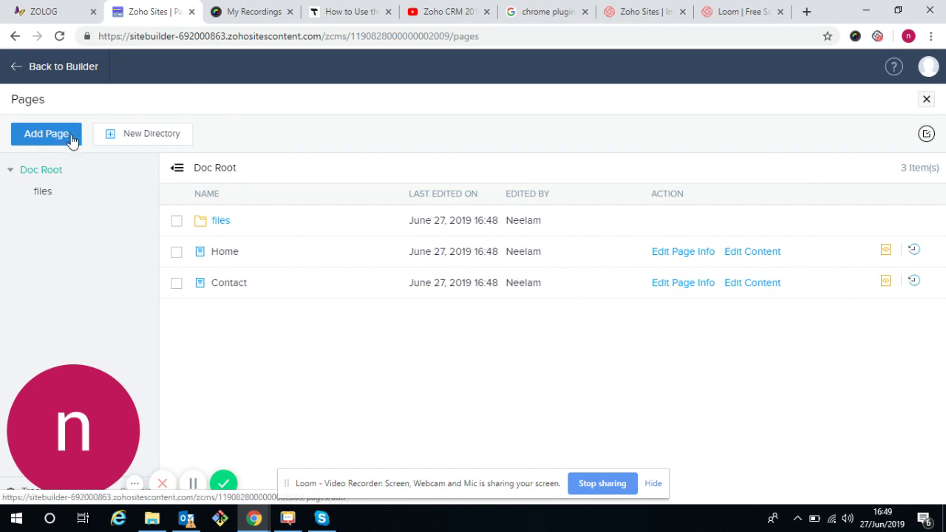
pyautogui.click(23, 67)
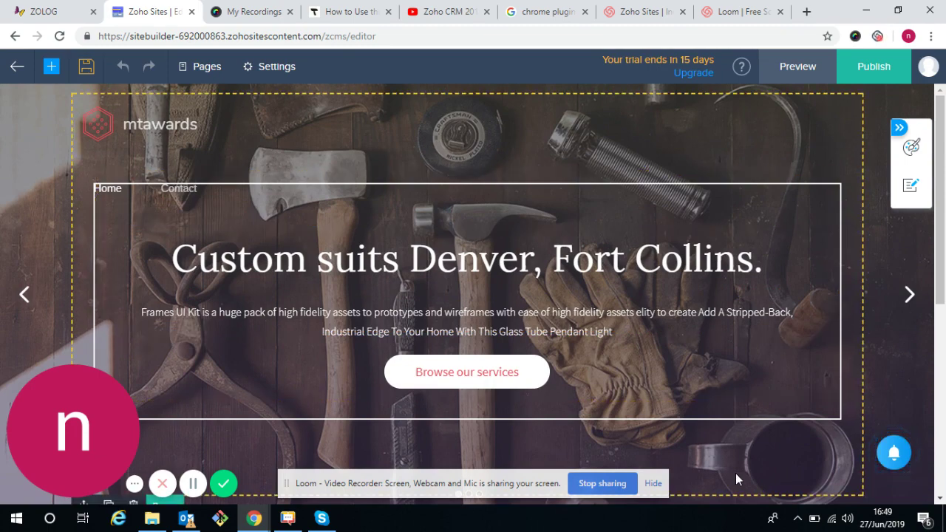
pyautogui.scroll(-3, 736, 474)
pyautogui.scroll(3, 732, 386)
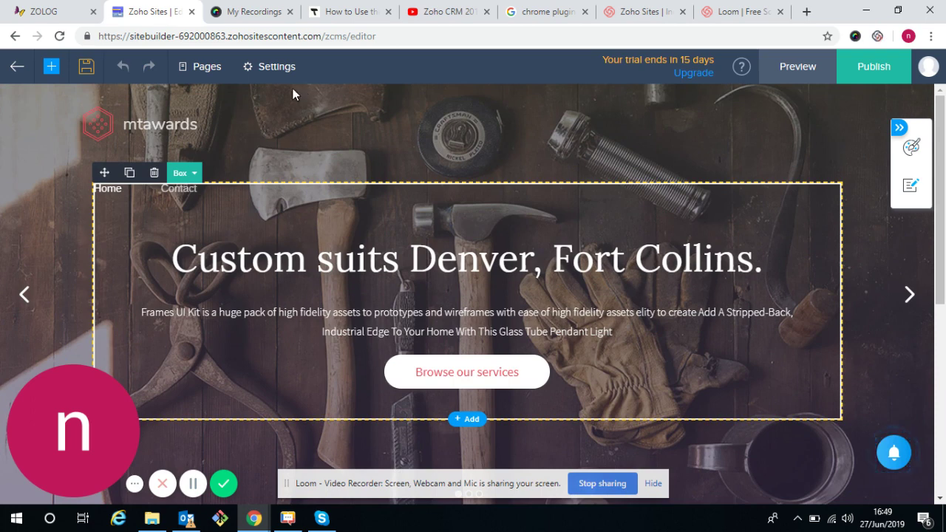
# Fill in a new page named 'section' with URL 'section', kept in the sitemap.
pyautogui.click(205, 71)
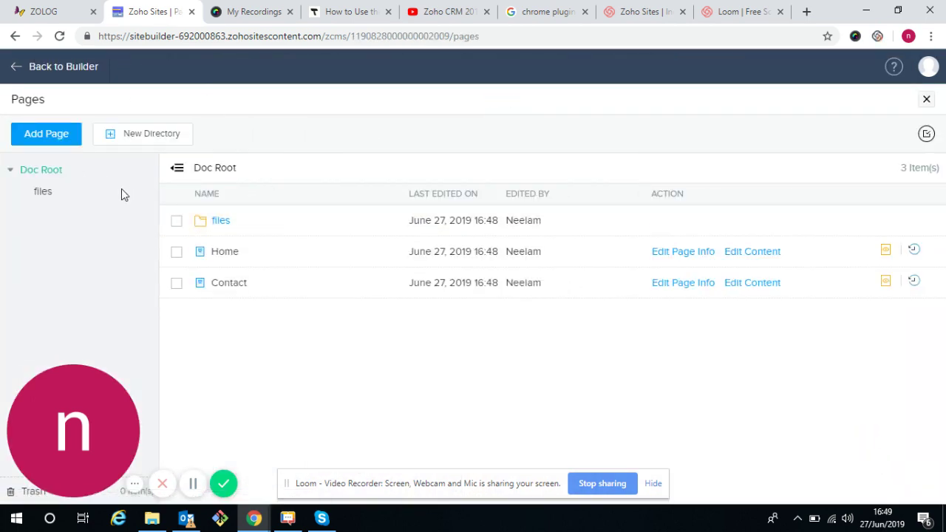
pyautogui.click(60, 139)
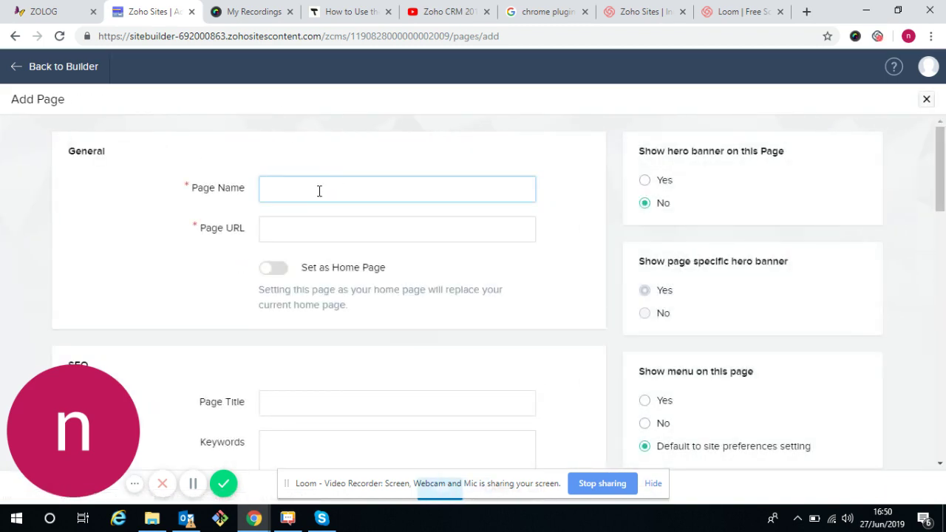
pyautogui.write('section')
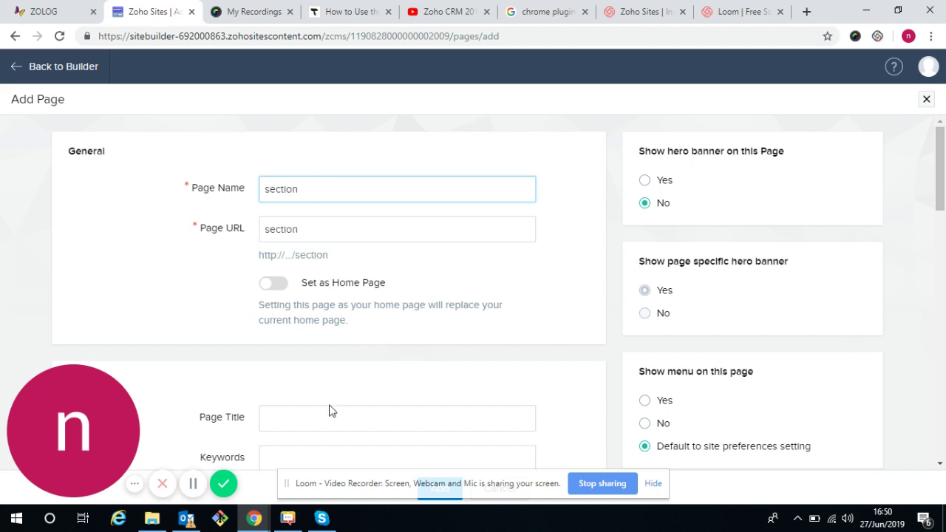
pyautogui.scroll(-2, 366, 356)
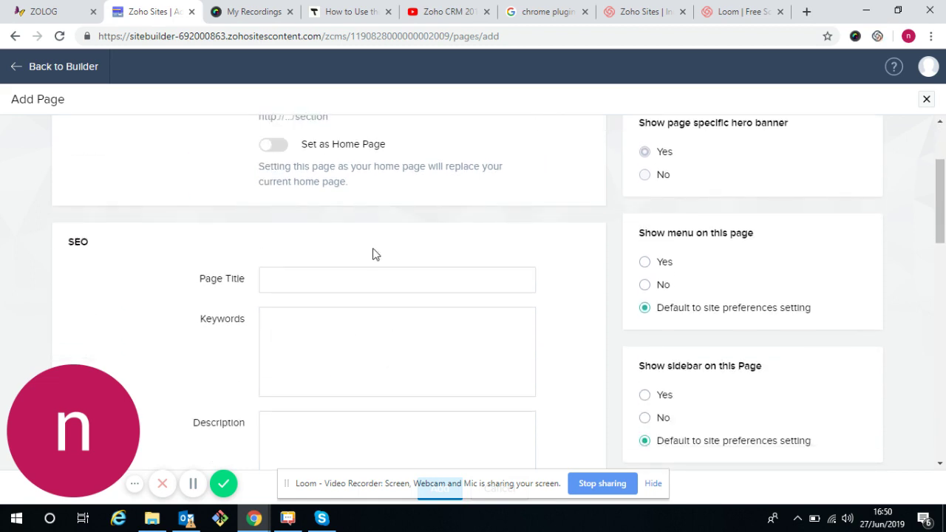
pyautogui.scroll(2, 372, 251)
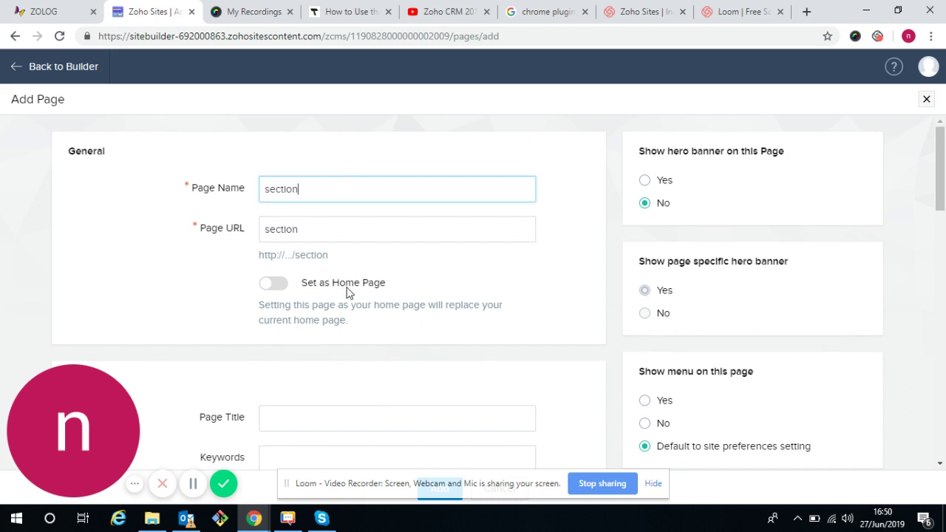
pyautogui.scroll(-5, 458, 406)
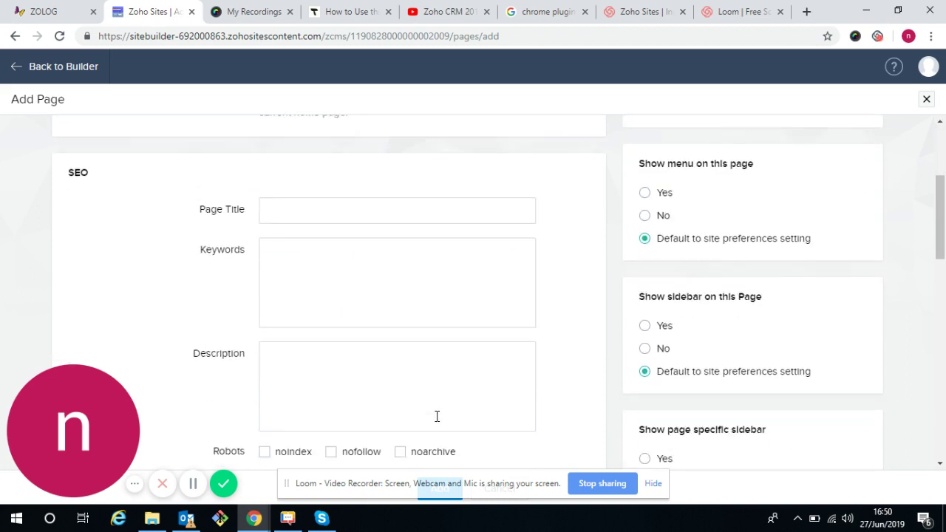
pyautogui.scroll(-2, 444, 414)
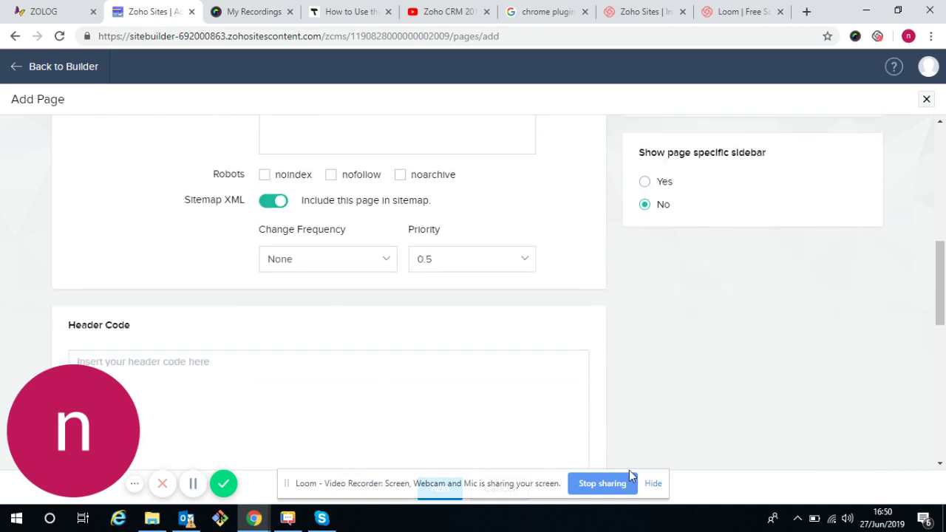
pyautogui.click(439, 493)
pyautogui.moveTo(445, 491); pyautogui.dragTo(551, 411)
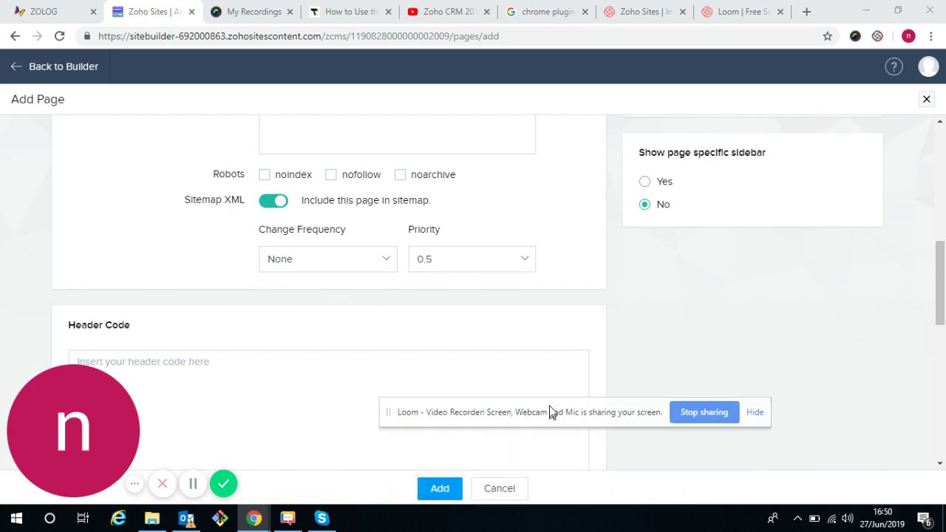
# Add the section page and confirm it's listed beside files, Home and Contact.
pyautogui.click(443, 489)
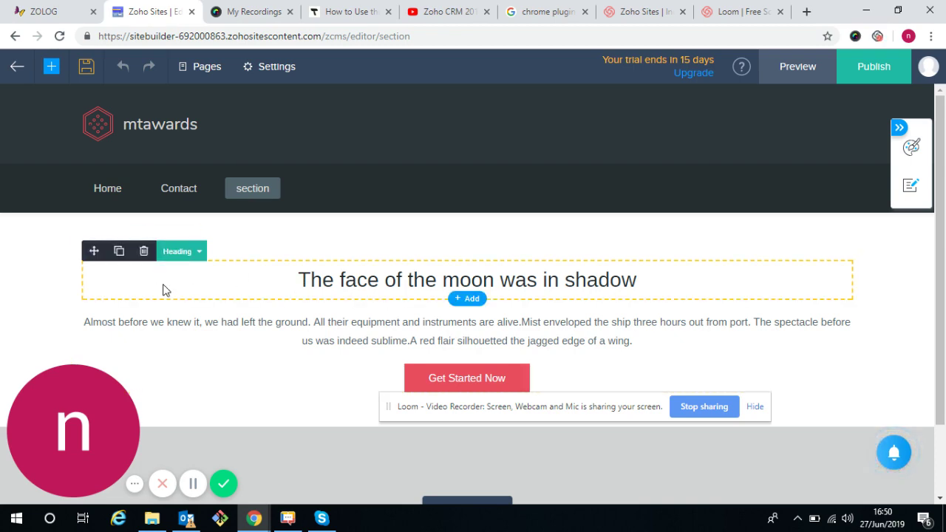
pyautogui.click(111, 194)
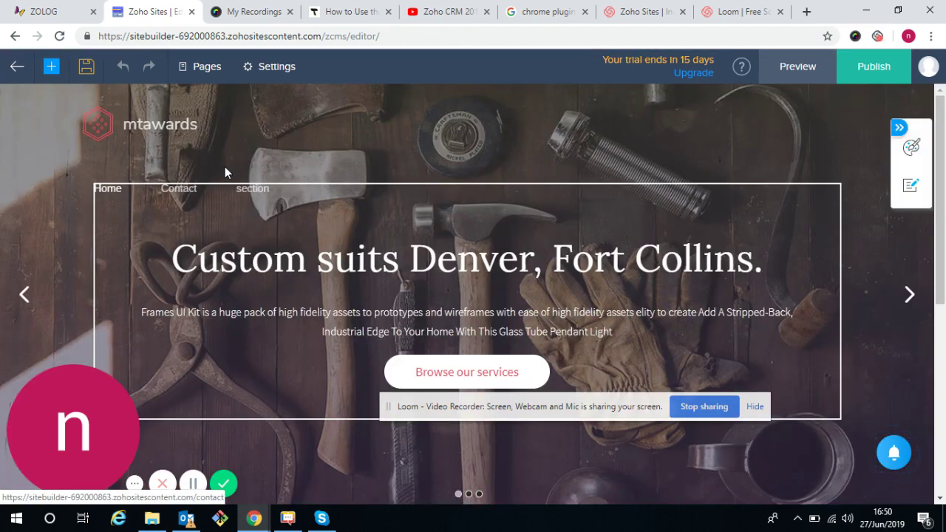
pyautogui.click(209, 67)
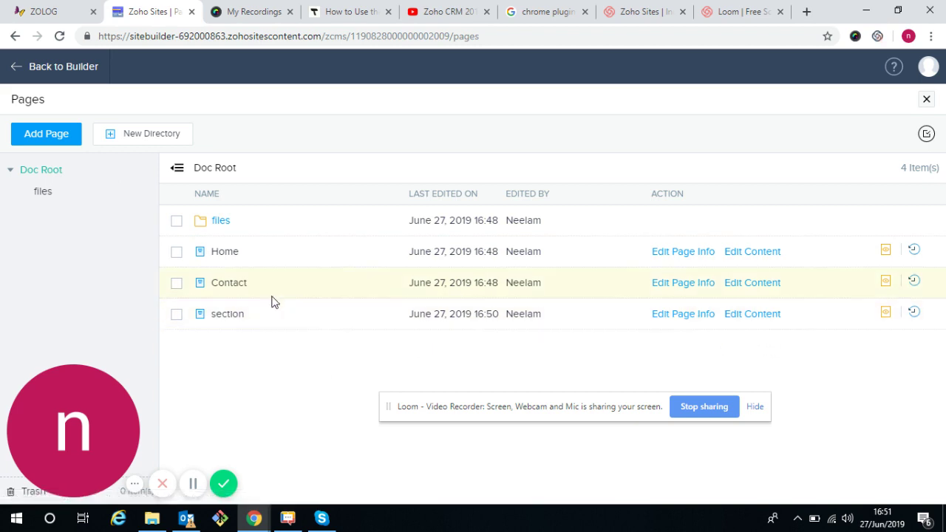
pyautogui.click(697, 315)
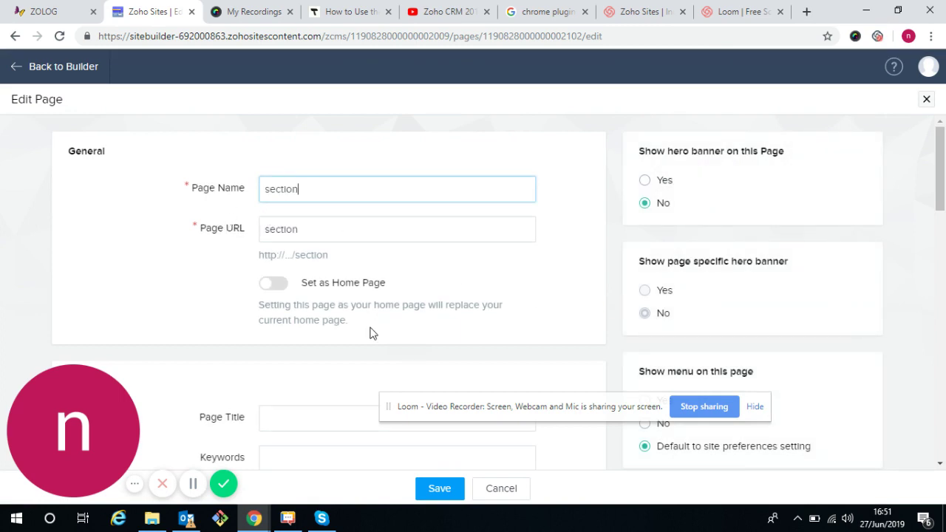
pyautogui.scroll(-3, 361, 351)
pyautogui.scroll(2, 328, 370)
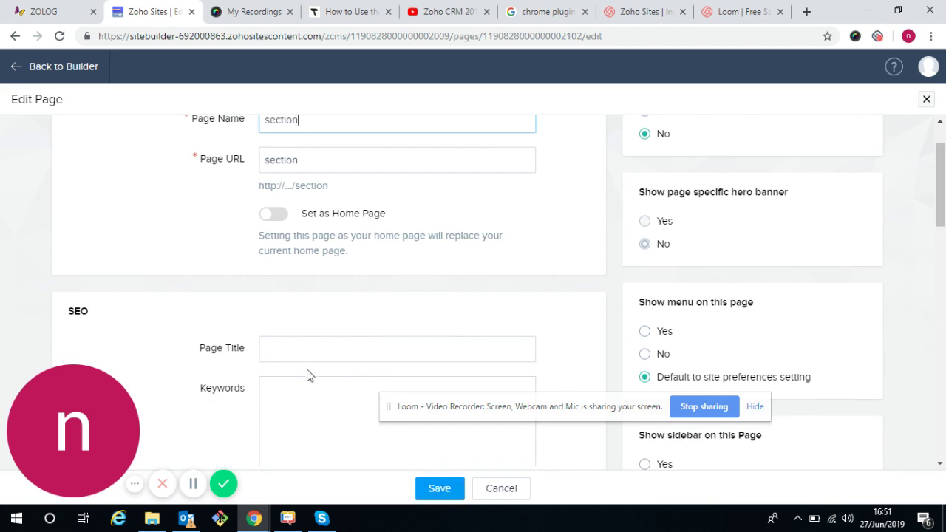
pyautogui.scroll(1, 309, 373)
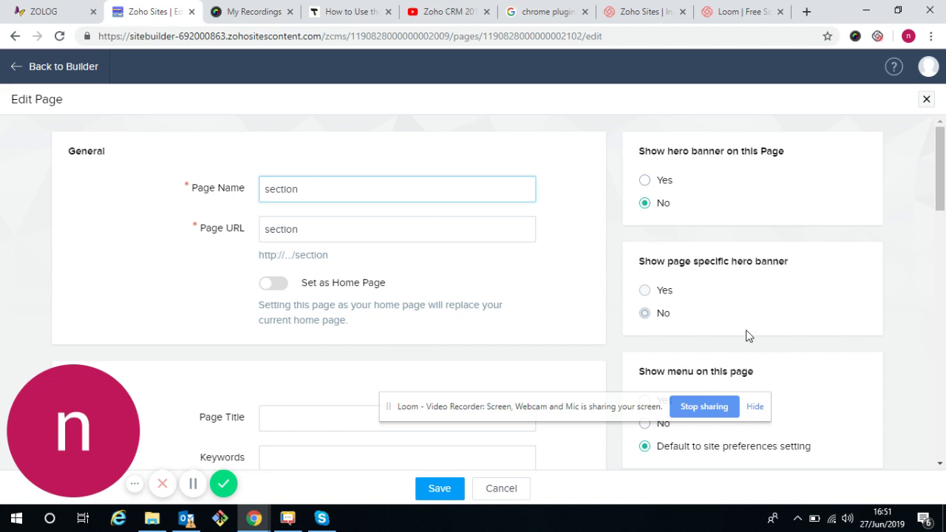
pyautogui.scroll(-2, 710, 311)
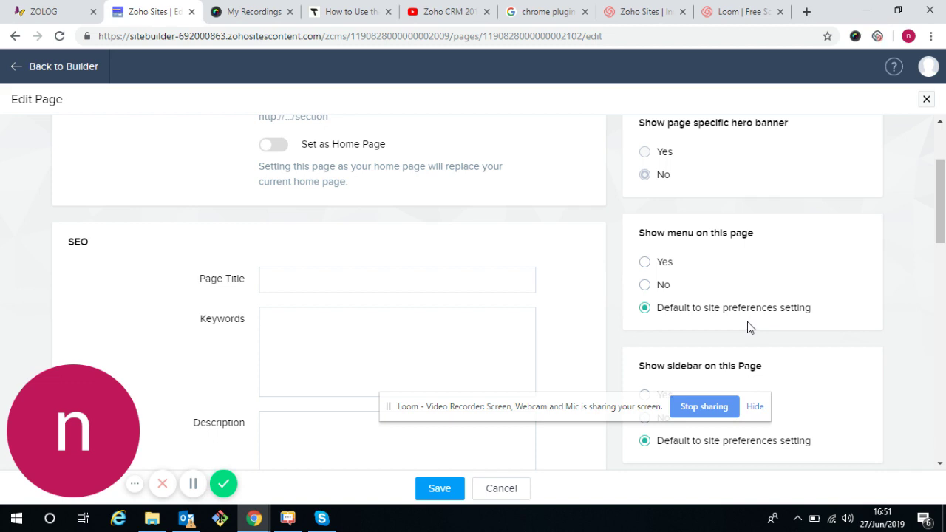
pyautogui.scroll(-2, 748, 328)
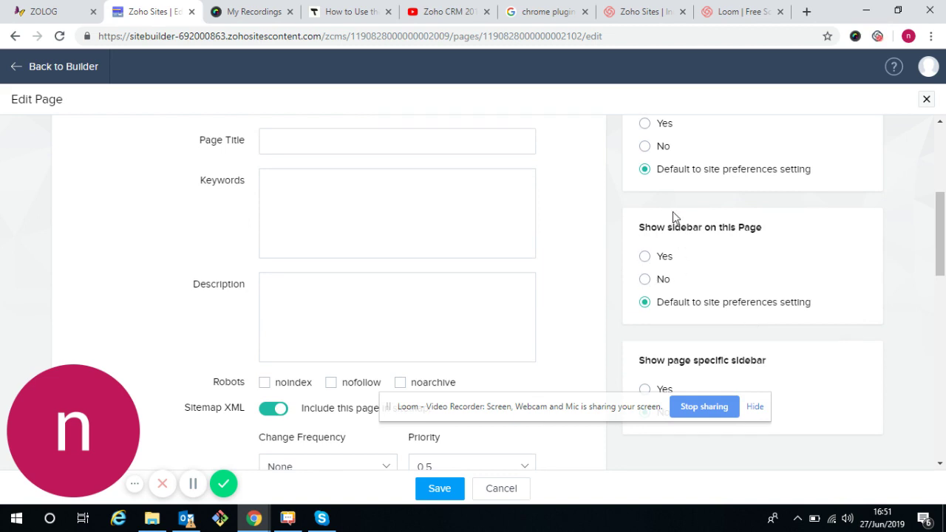
pyautogui.scroll(-2, 699, 293)
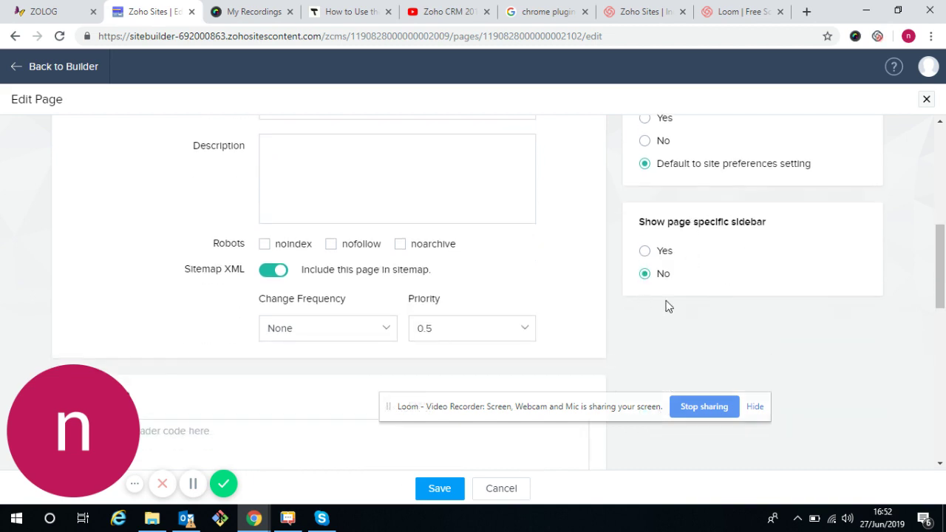
pyautogui.scroll(-3, 695, 289)
pyautogui.scroll(5, 510, 324)
pyautogui.scroll(-8, 508, 327)
# Close the section page settings, scroll its moon-themed content, then switch back to Home.
pyautogui.click(436, 488)
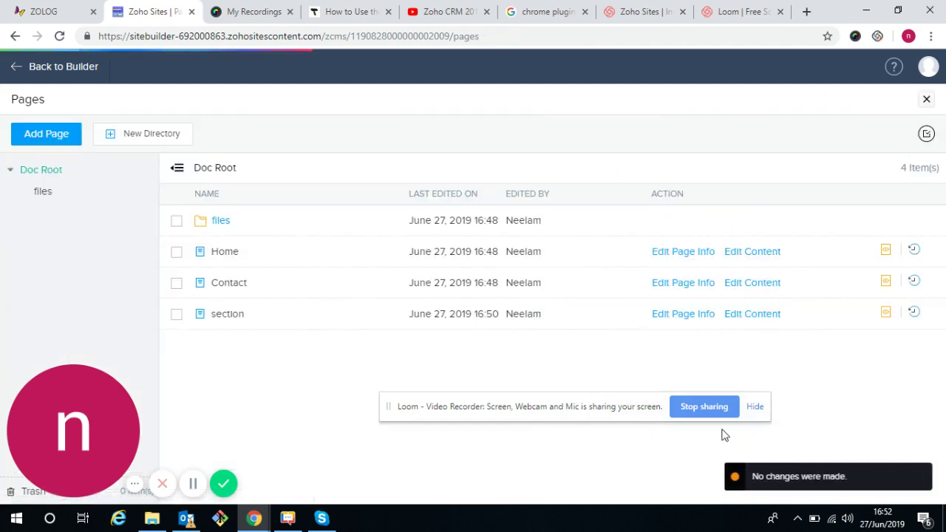
pyautogui.click(765, 318)
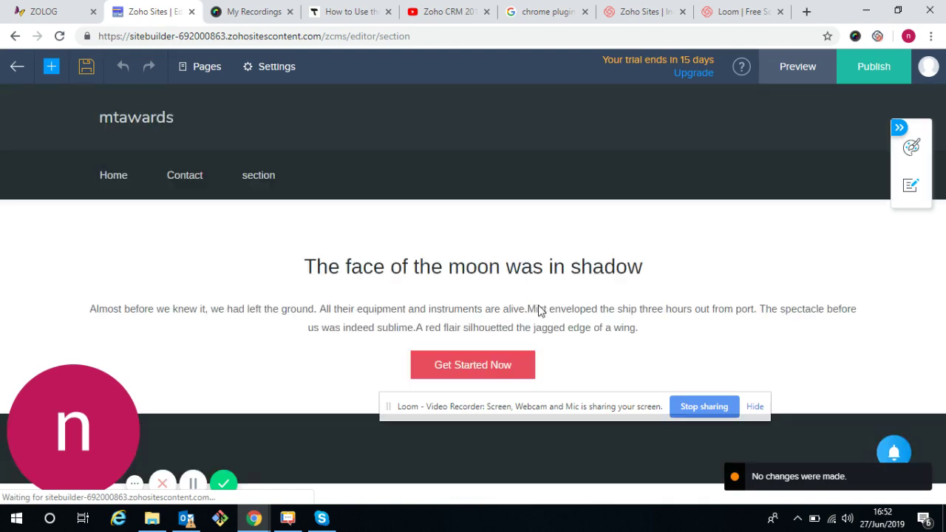
pyautogui.scroll(-2, 517, 332)
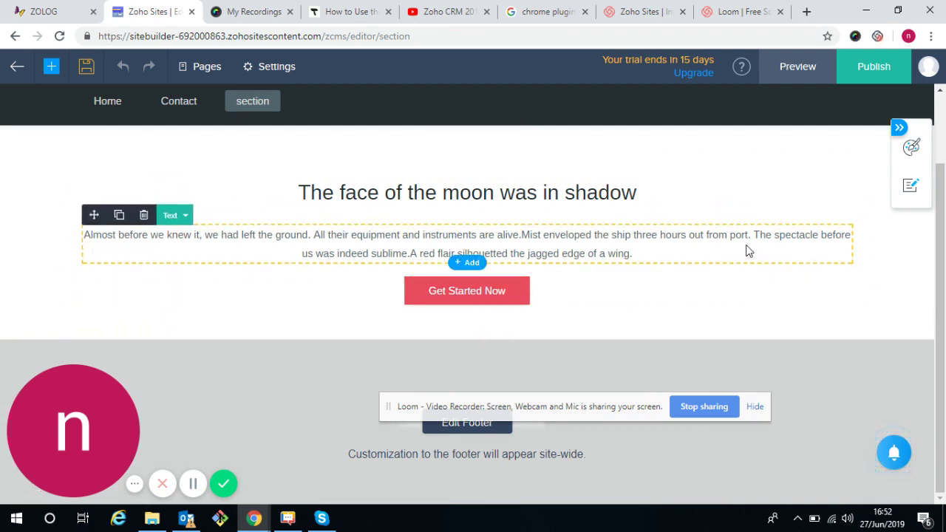
pyautogui.click(121, 98)
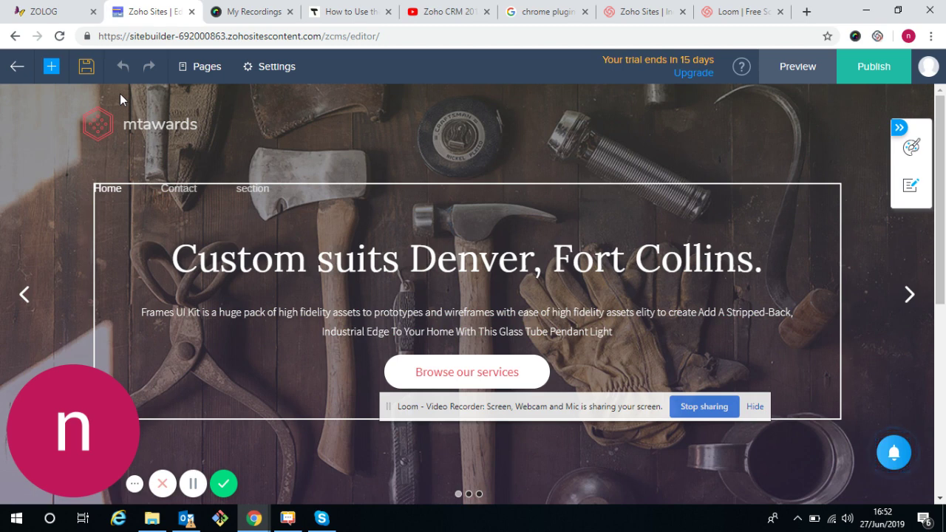
# Open the Section/Element/Page/Blog Post add menu after visiting Settings, then select hero elements.
pyautogui.click(291, 67)
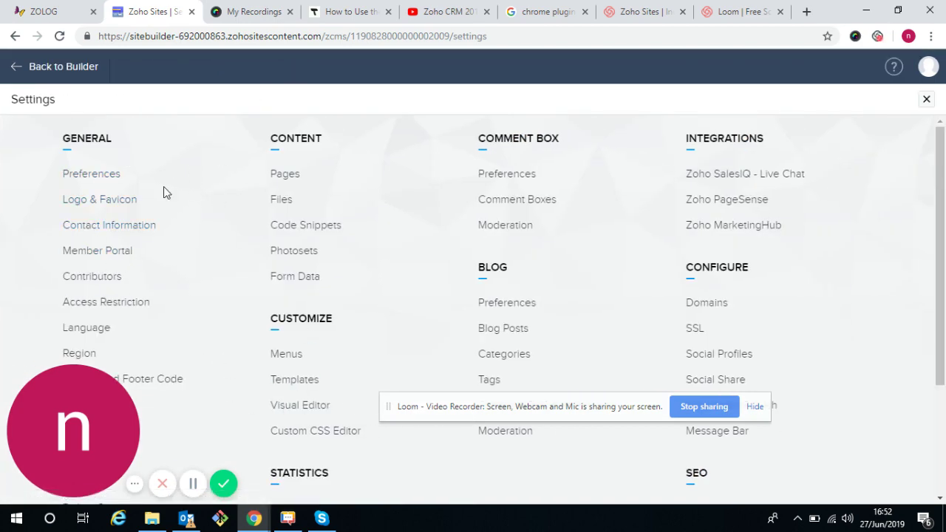
pyautogui.click(17, 66)
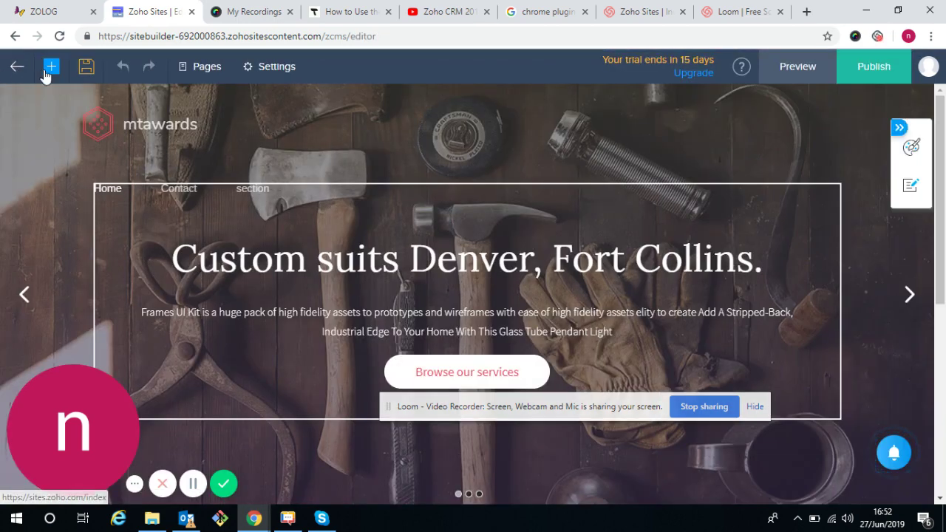
pyautogui.click(46, 72)
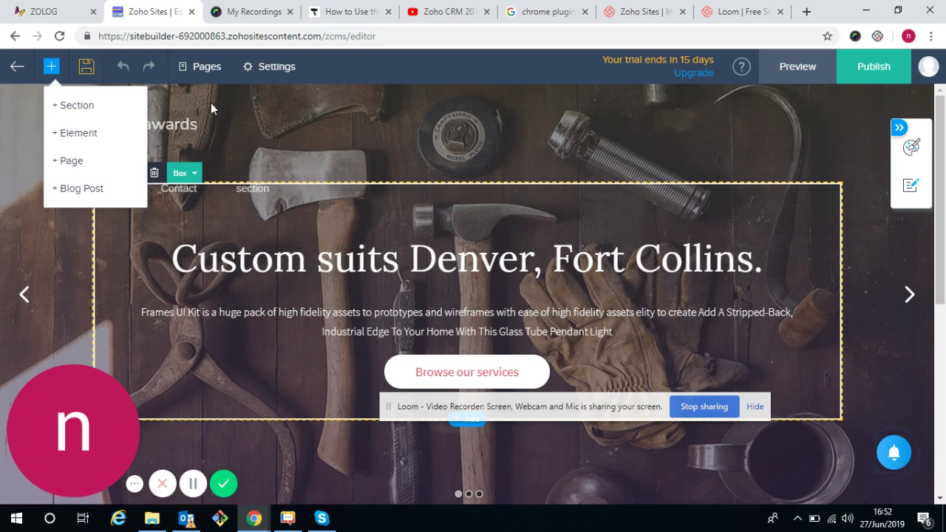
pyautogui.click(298, 370)
pyautogui.click(305, 321)
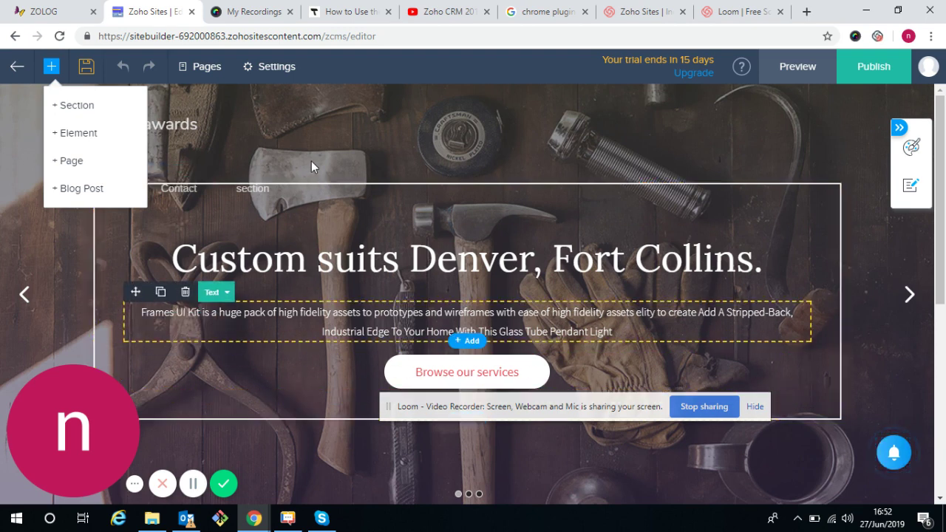